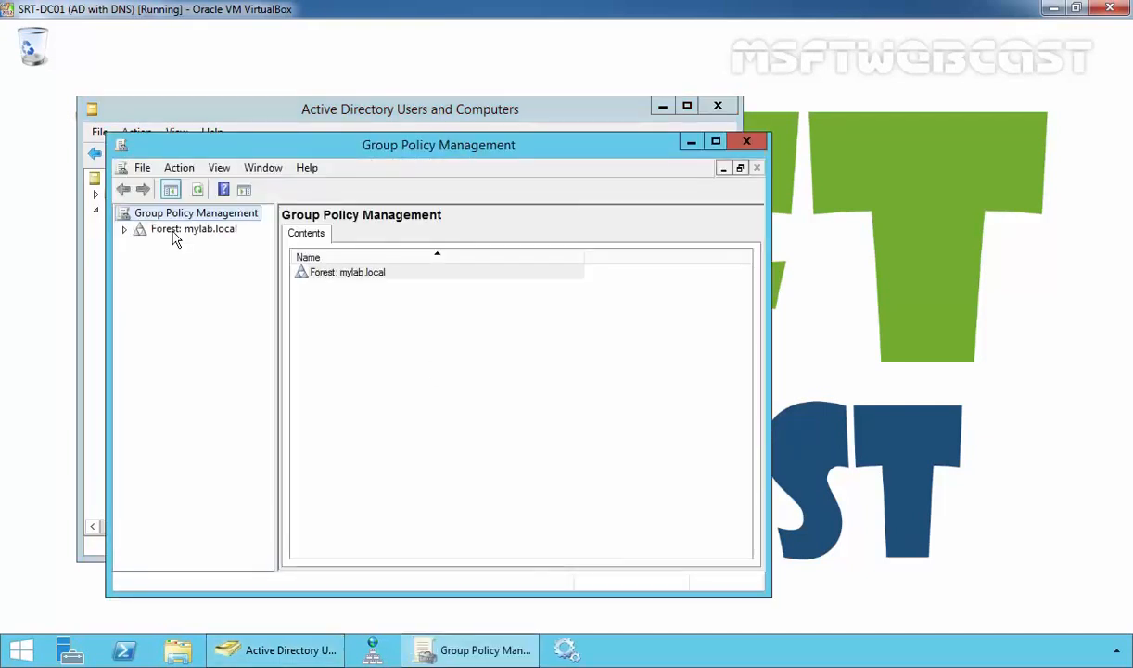
Expand Forest: mylab.local > Domains > mylab.local to show its status page, then move the console right
double_click(169, 229)
double_click(176, 245)
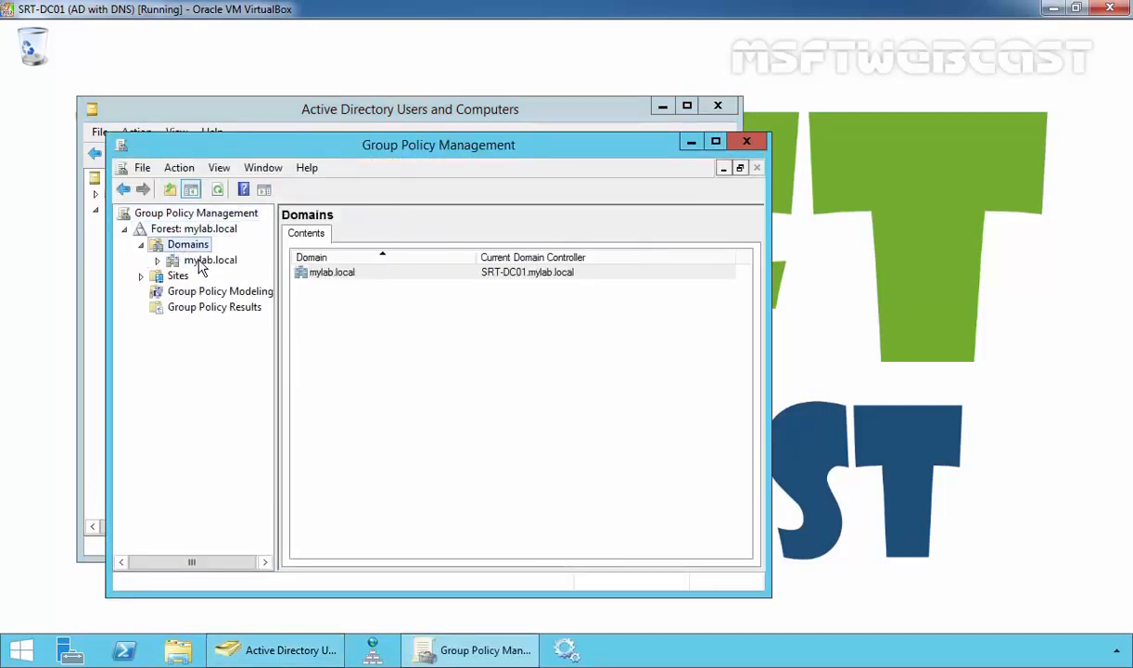
double_click(193, 259)
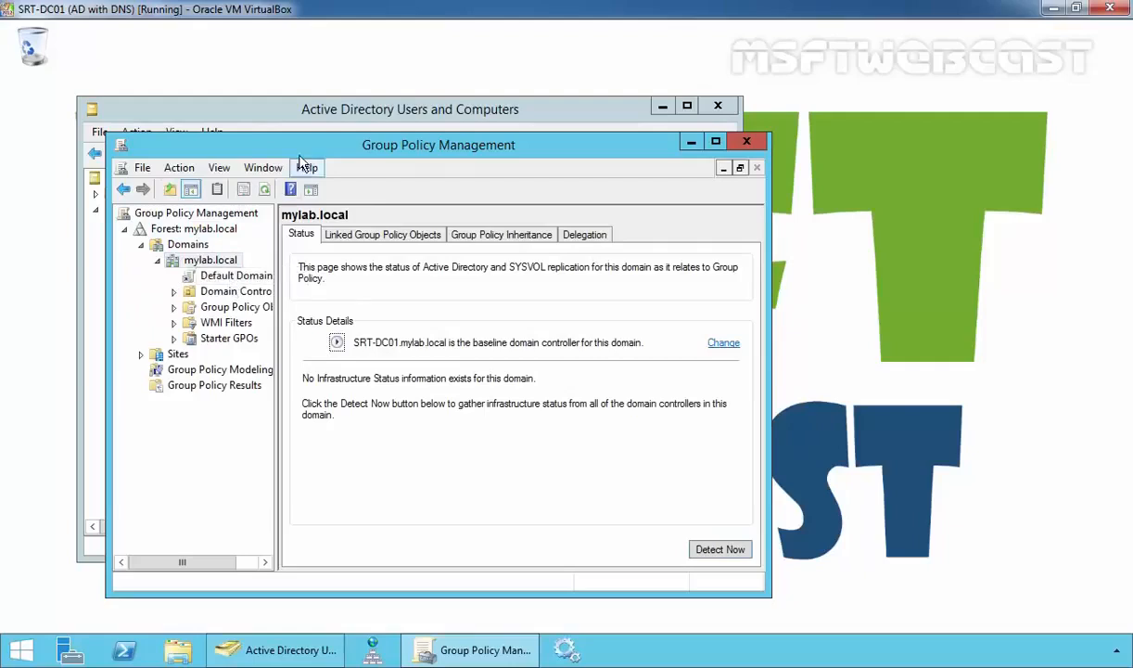
left_click_drag(528, 139, 795, 123)
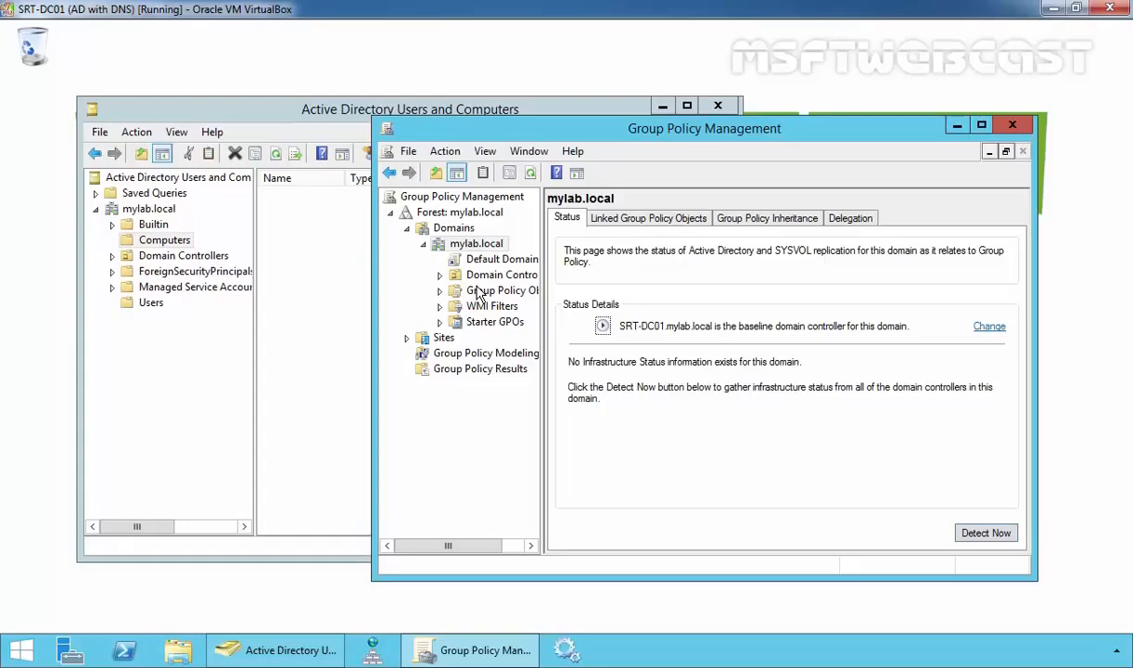
Check that mylab.local's domain functional level is already Windows Server 2012 R2
left_click(144, 210)
right_click(143, 214)
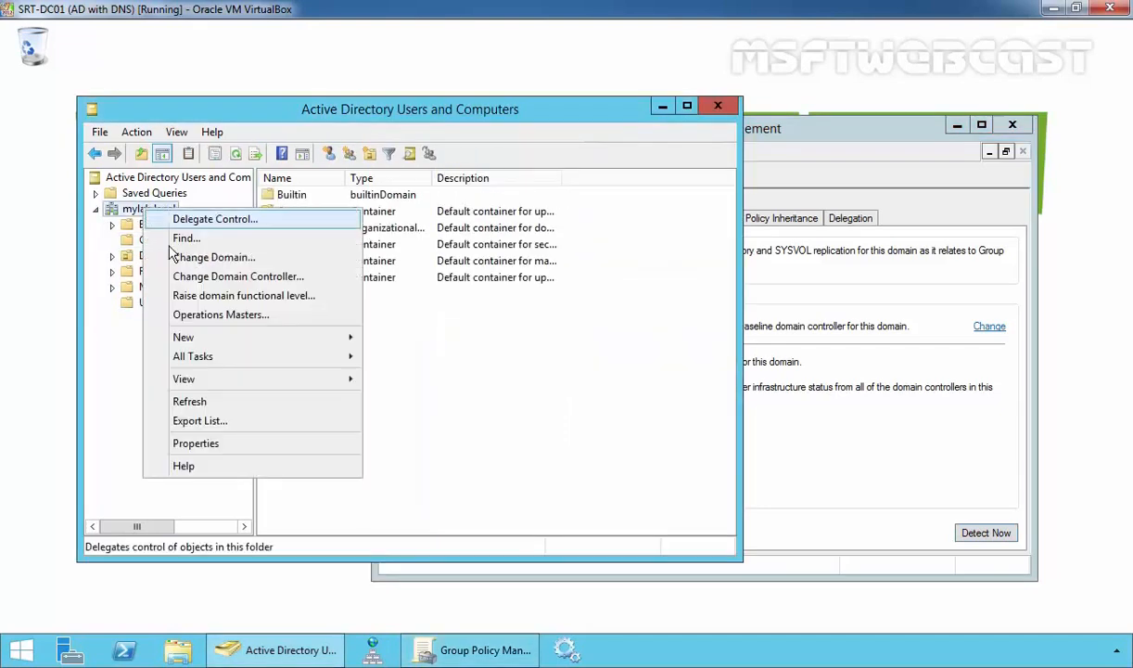
left_click(191, 303)
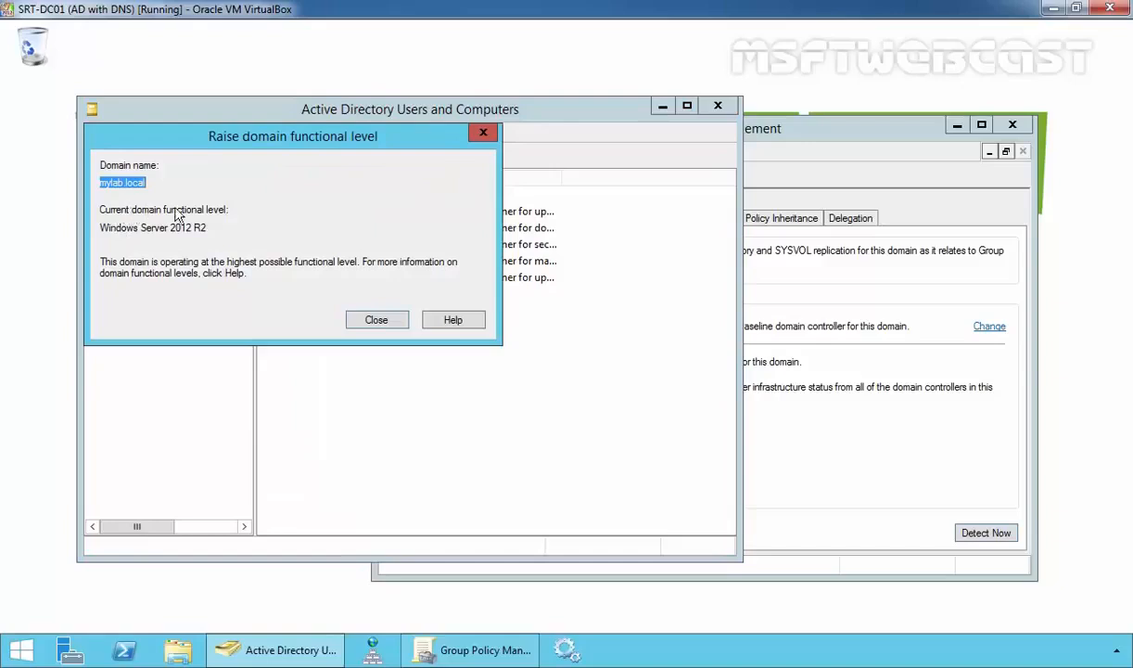
left_click_drag(135, 227, 238, 227)
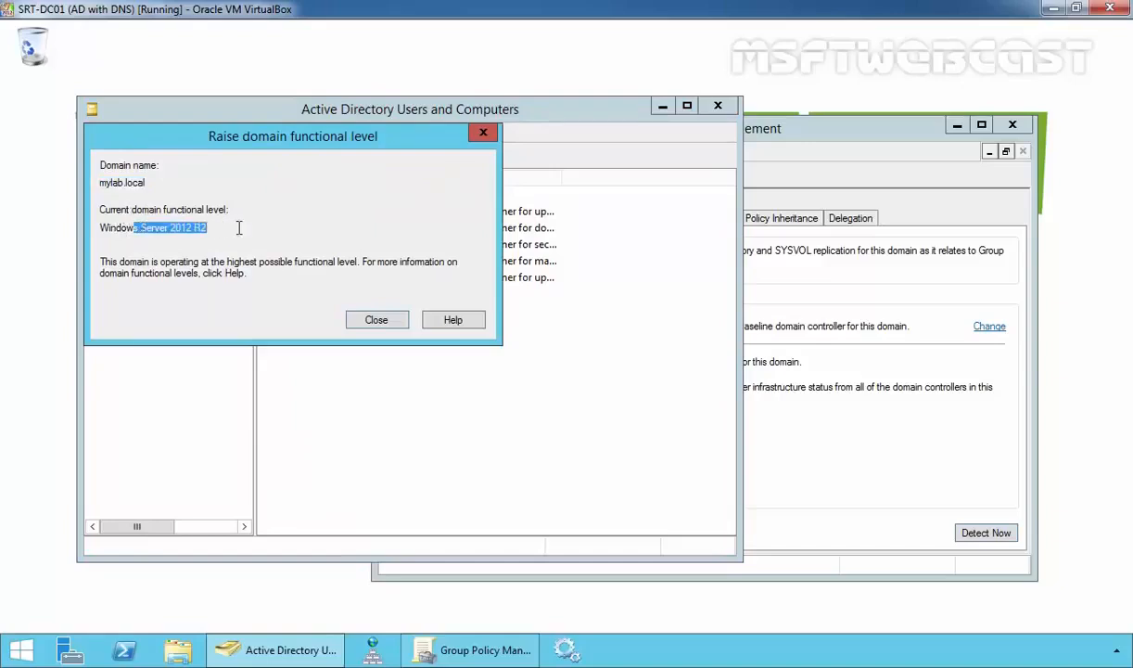
left_click(378, 320)
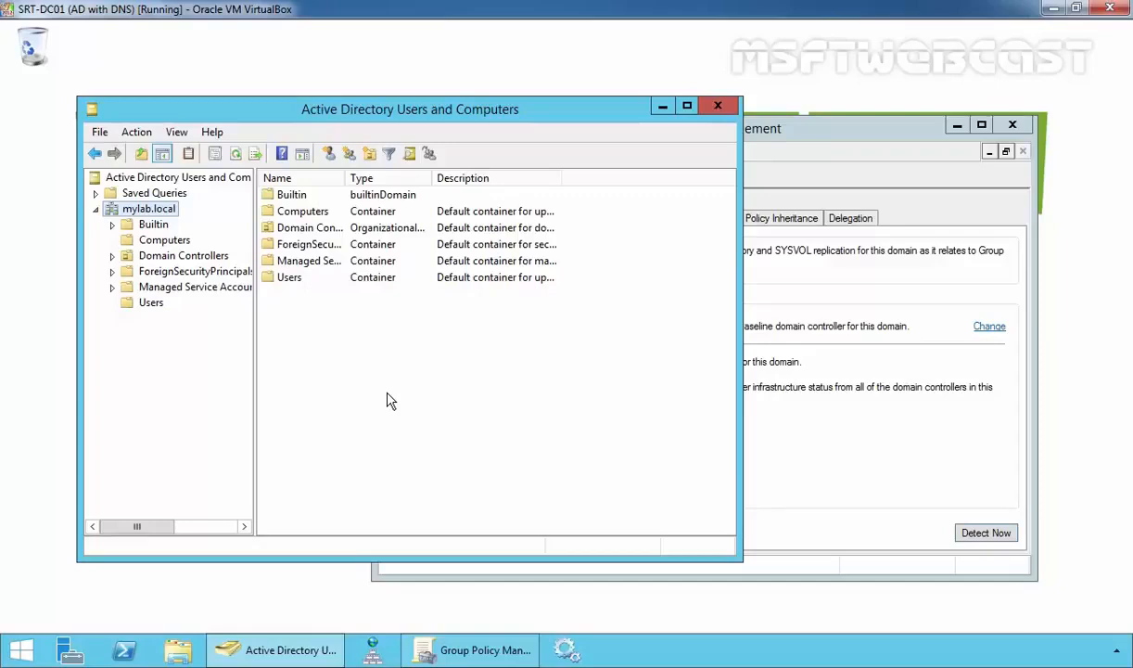
Review SRT-DC01's operating system in Domain Controllers, closing its properties without changes
left_click(185, 253)
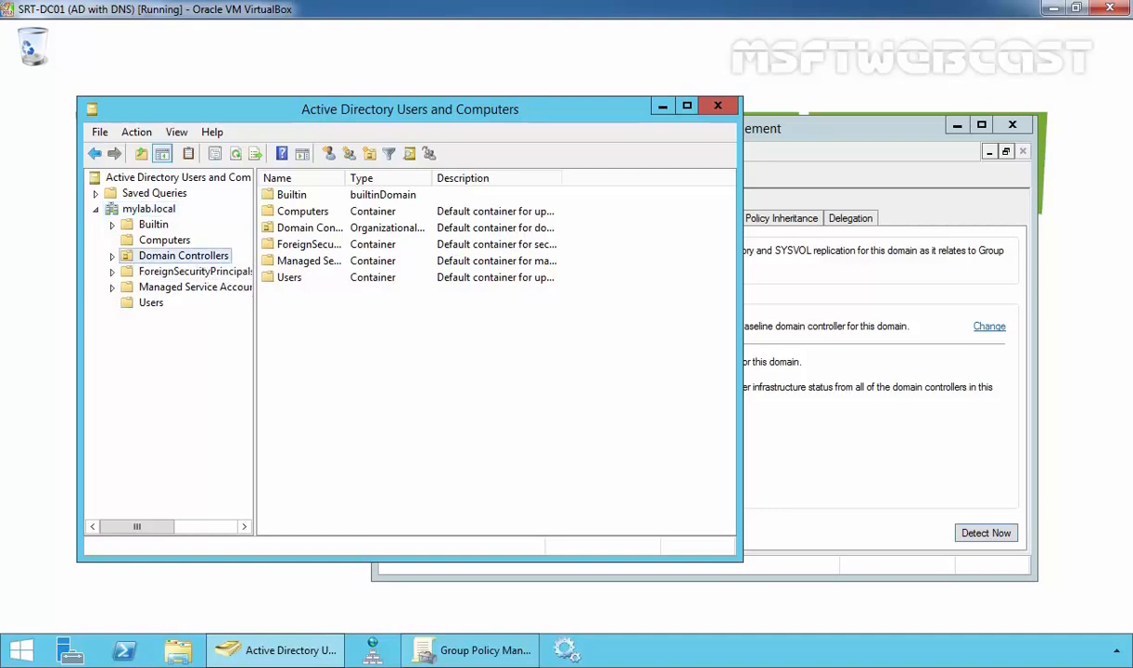
double_click(297, 195)
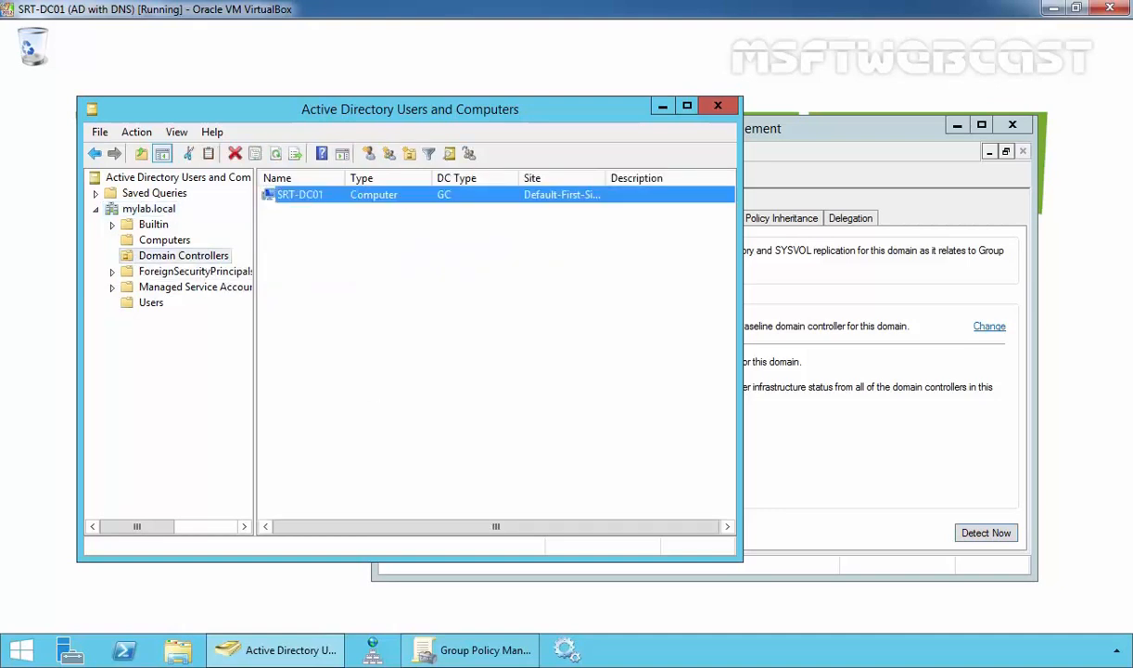
left_click(300, 147)
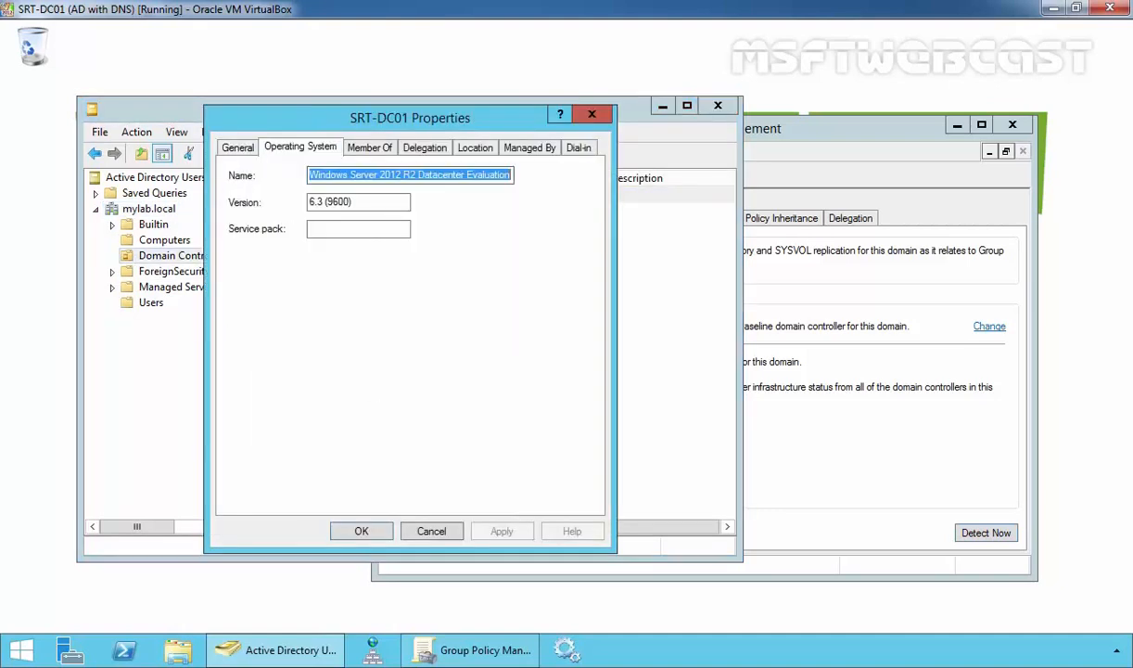
left_click(432, 529)
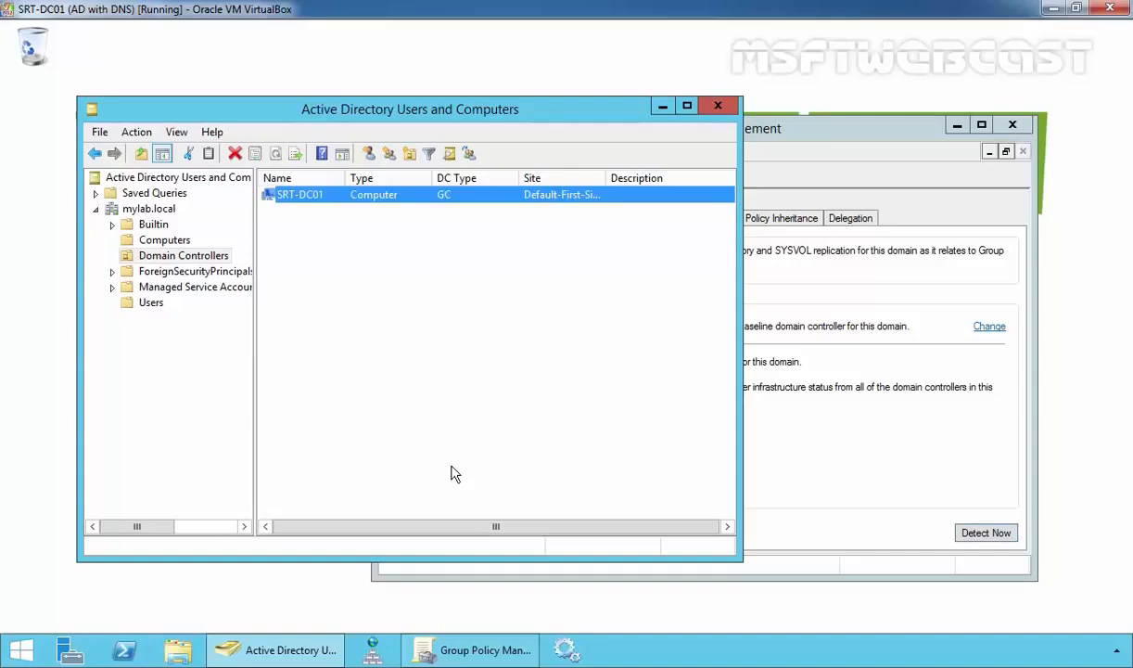
key("super")
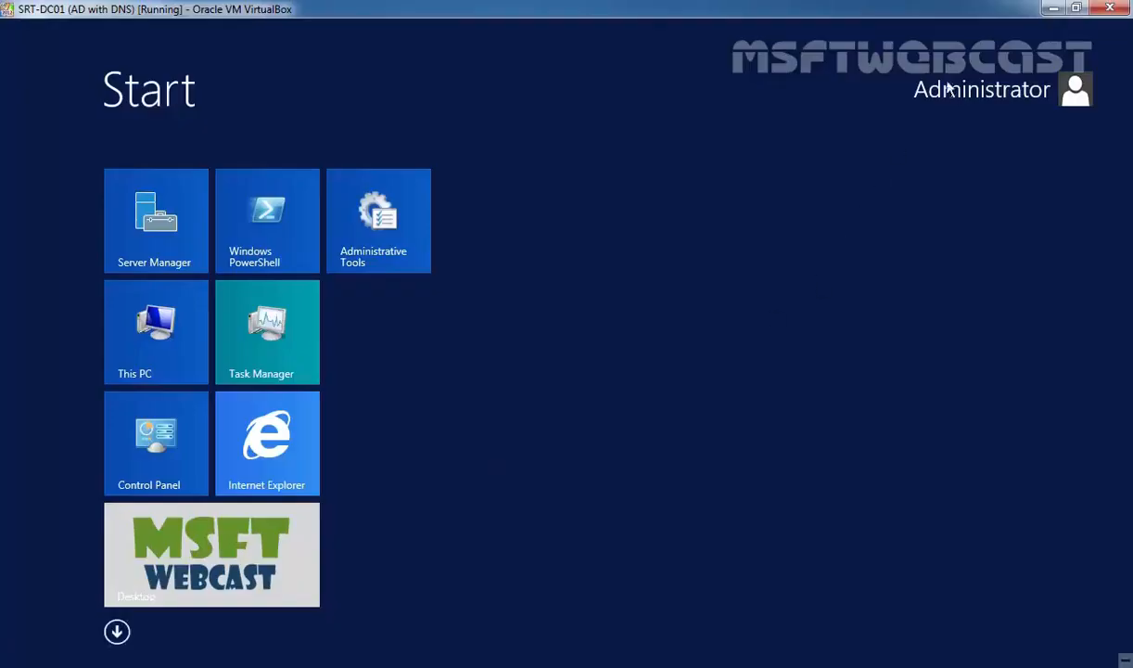
key("super")
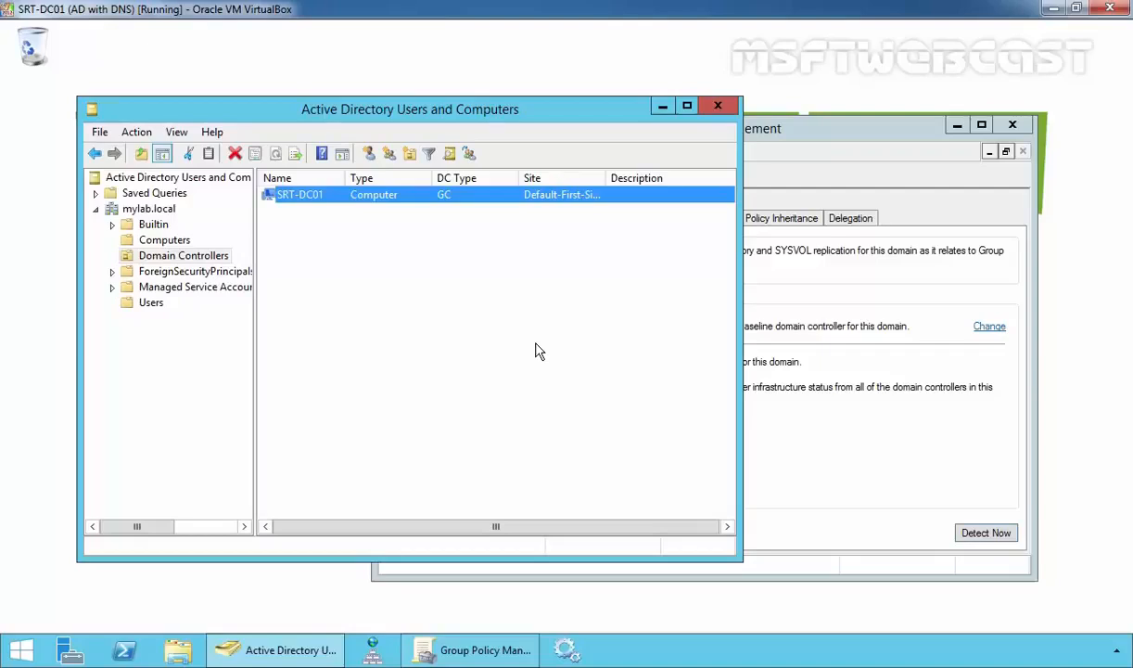
Create an organizational unit named MYLAB_Computers directly under mylab.local
left_click(146, 210)
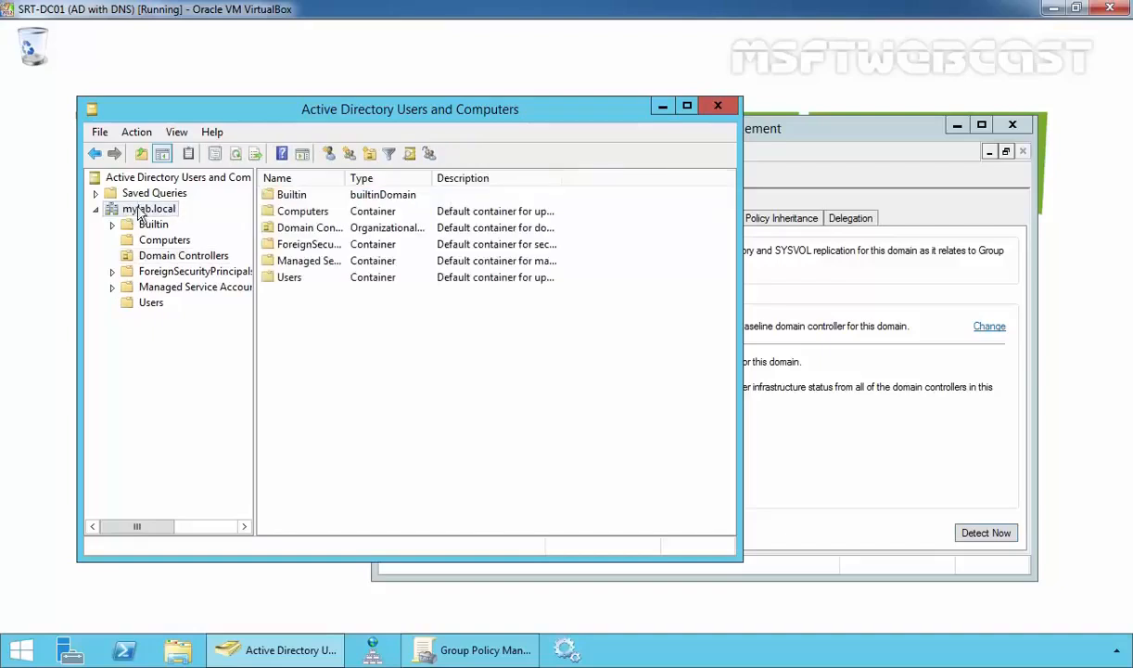
left_click(368, 153)
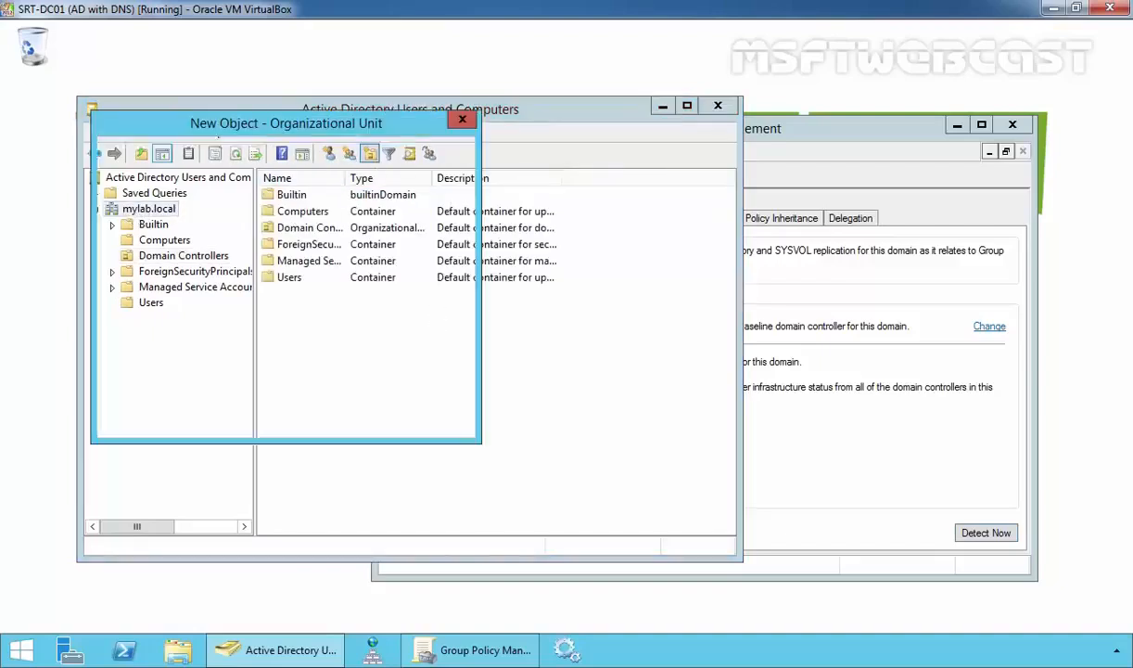
type("MYL")
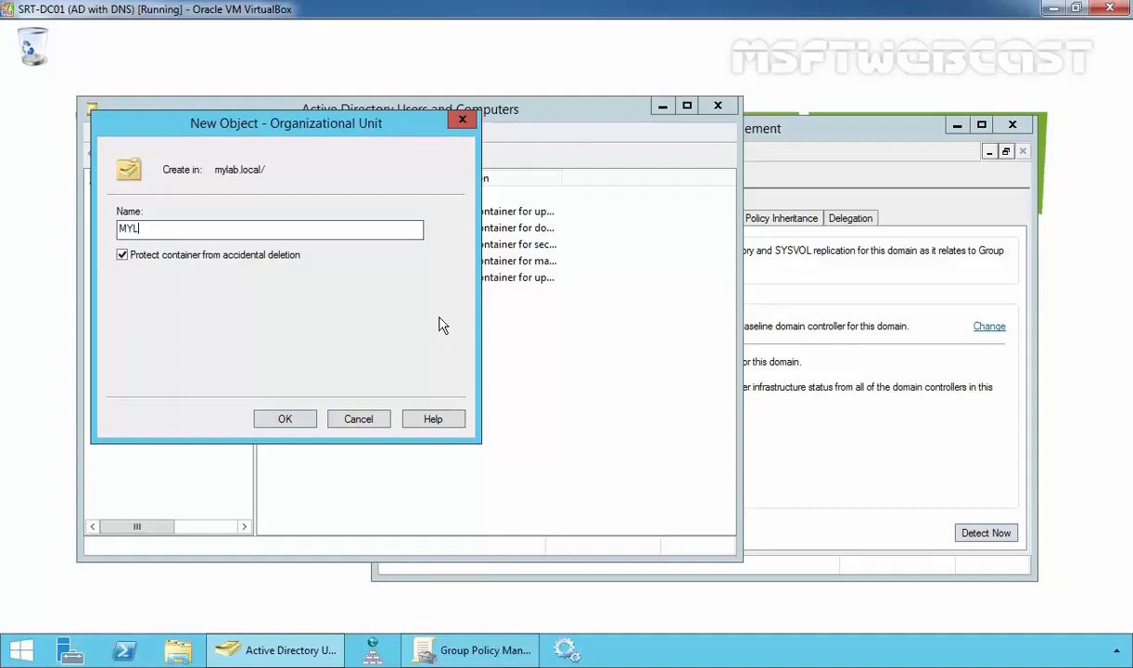
type("AB_Computers")
left_click(286, 419)
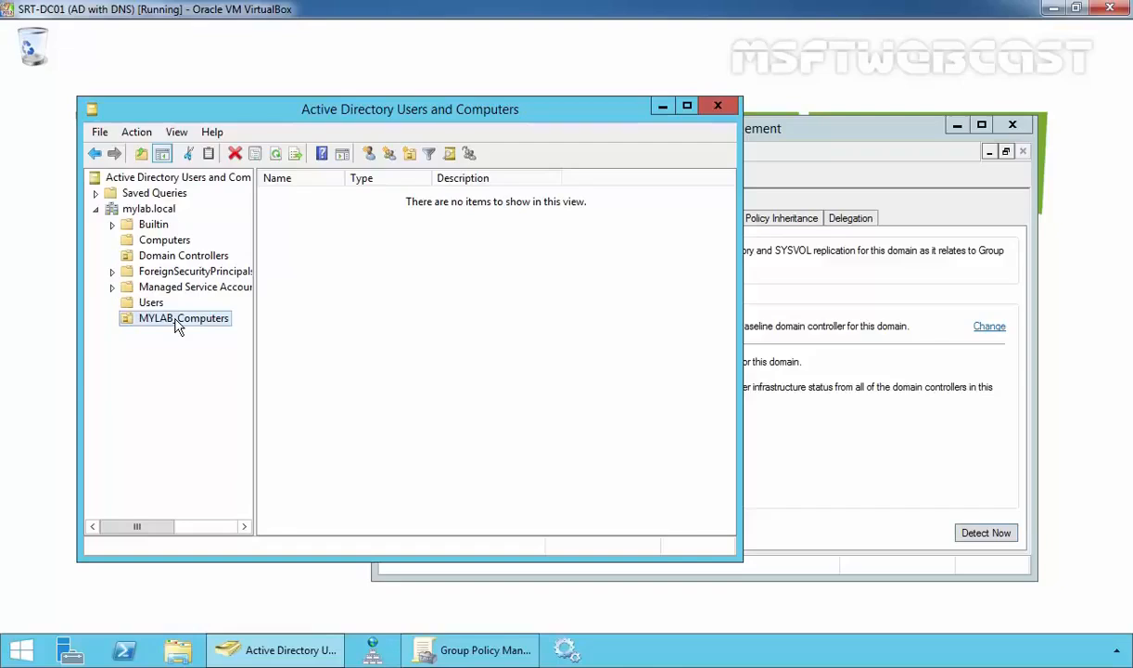
Launch an administrator Command Prompt and set its console font to 10x18
right_click(22, 651)
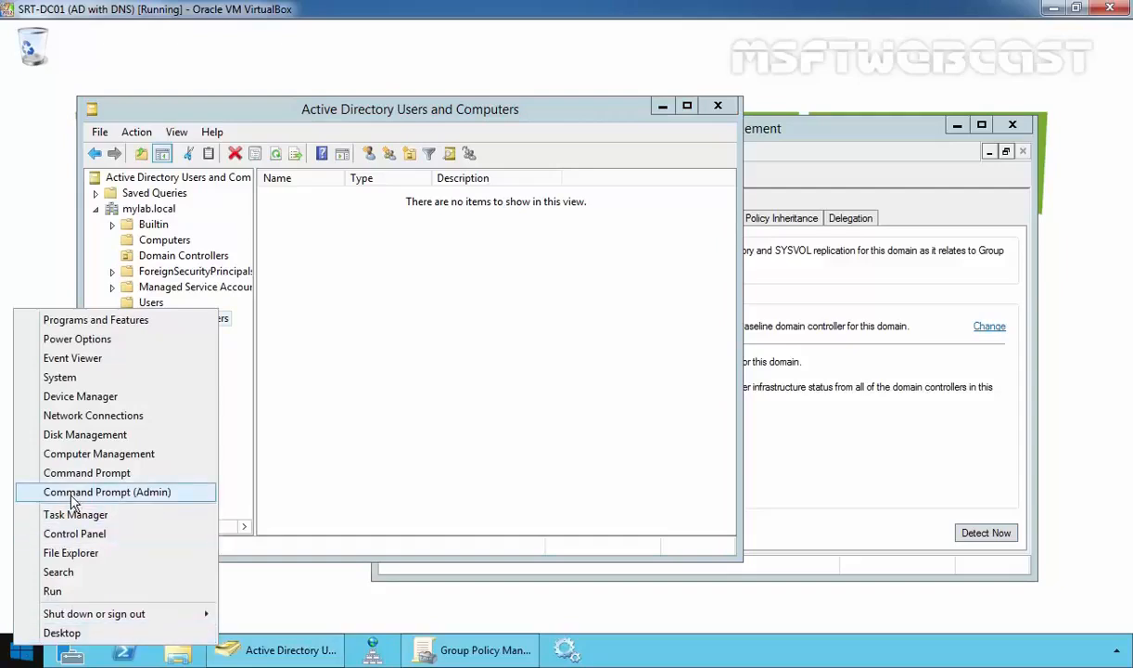
left_click(149, 493)
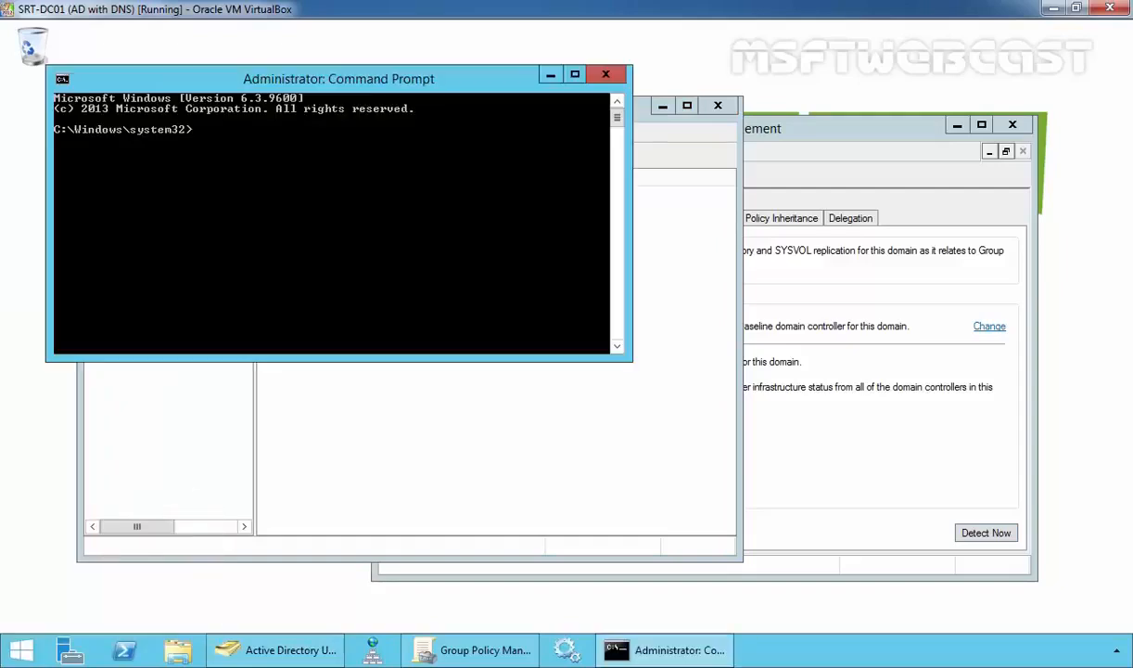
left_click_drag(236, 83, 322, 89)
right_click(299, 81)
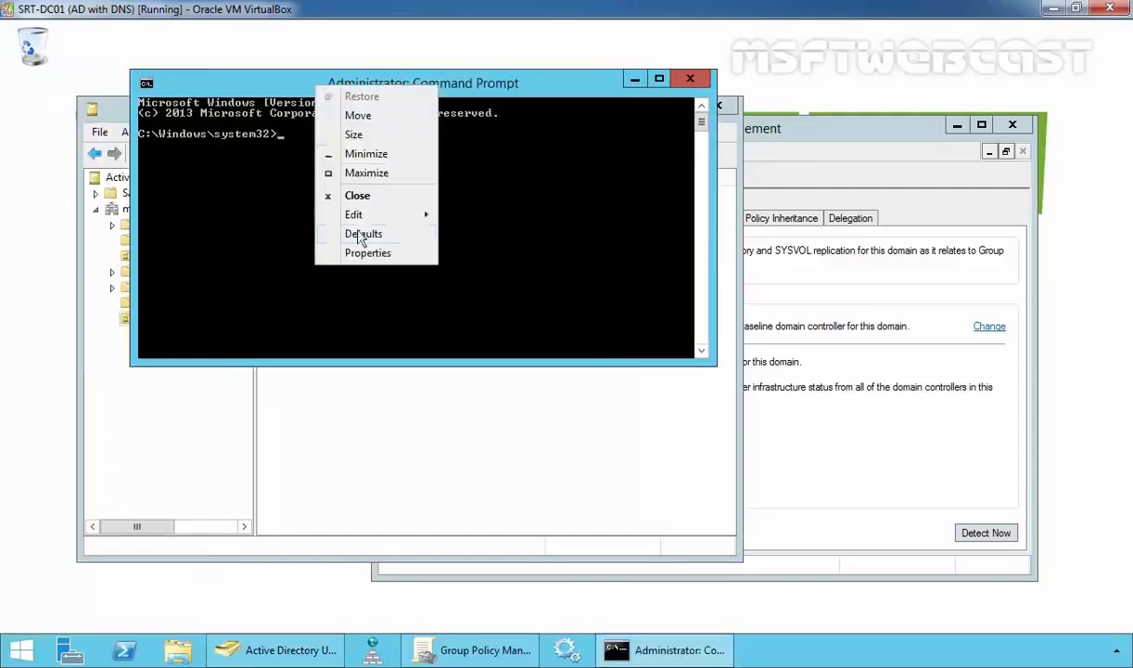
left_click(359, 252)
left_click(221, 126)
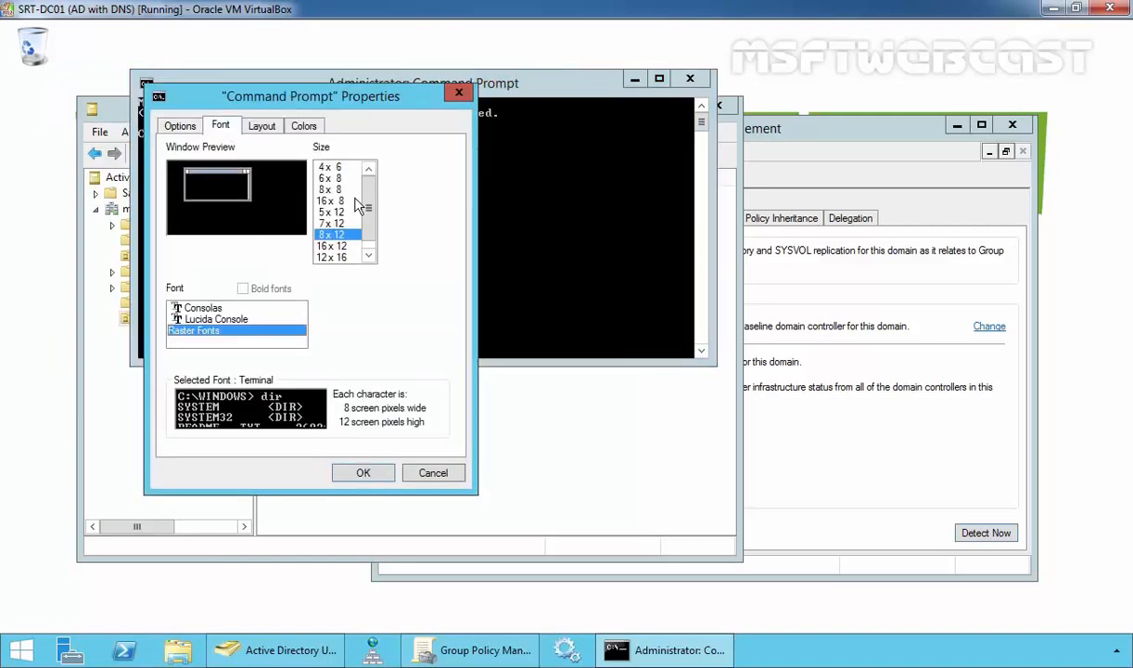
scroll(361, 243, "down", 1)
left_click(331, 256)
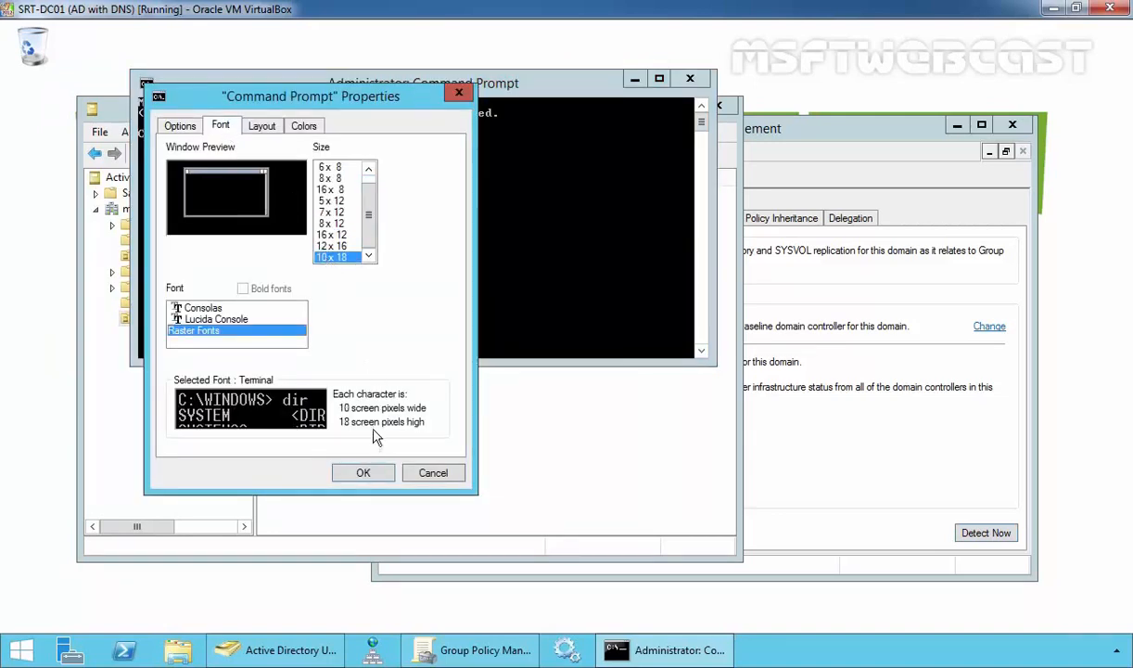
left_click(362, 474)
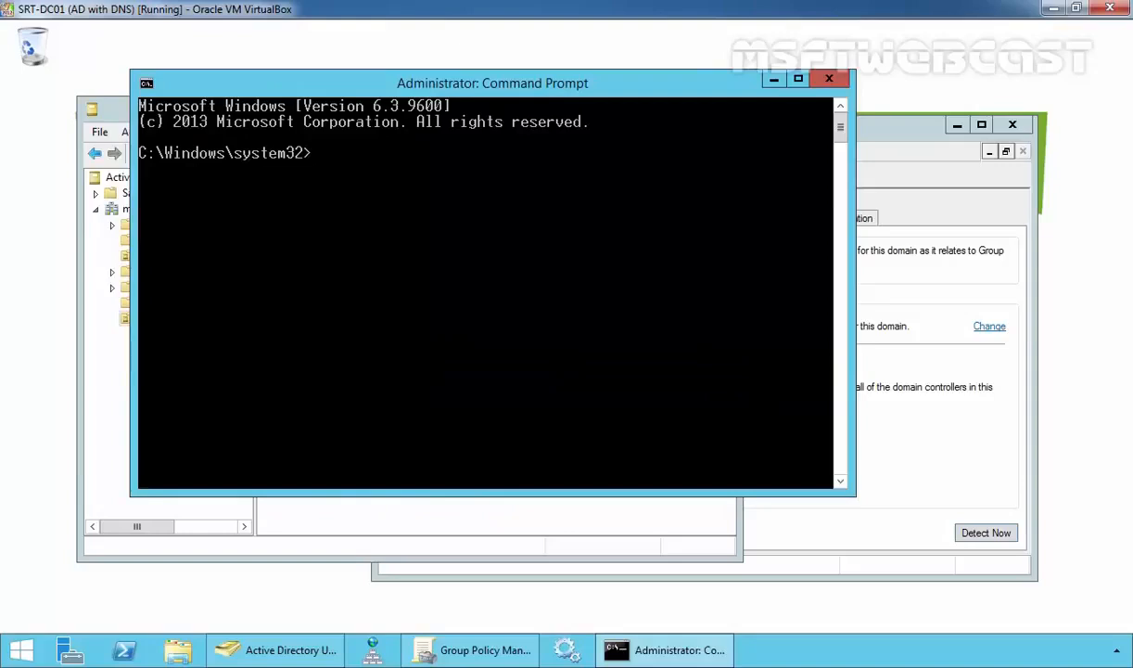
Run redircmp /? to display its usage help
left_click_drag(314, 91, 268, 73)
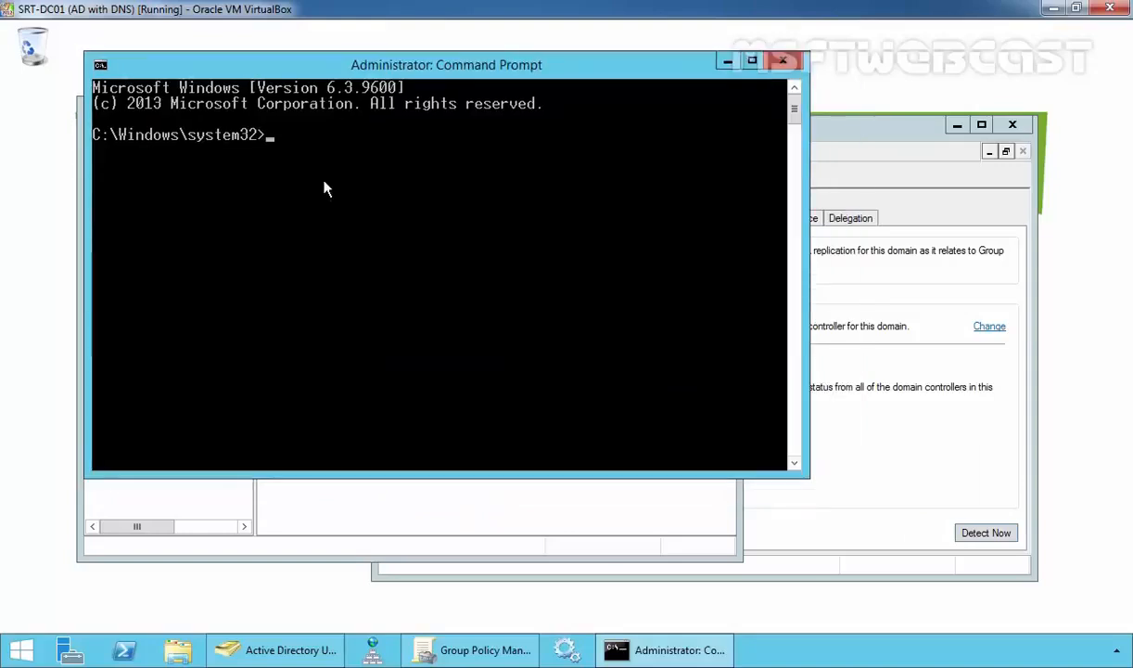
type("redircmp ")
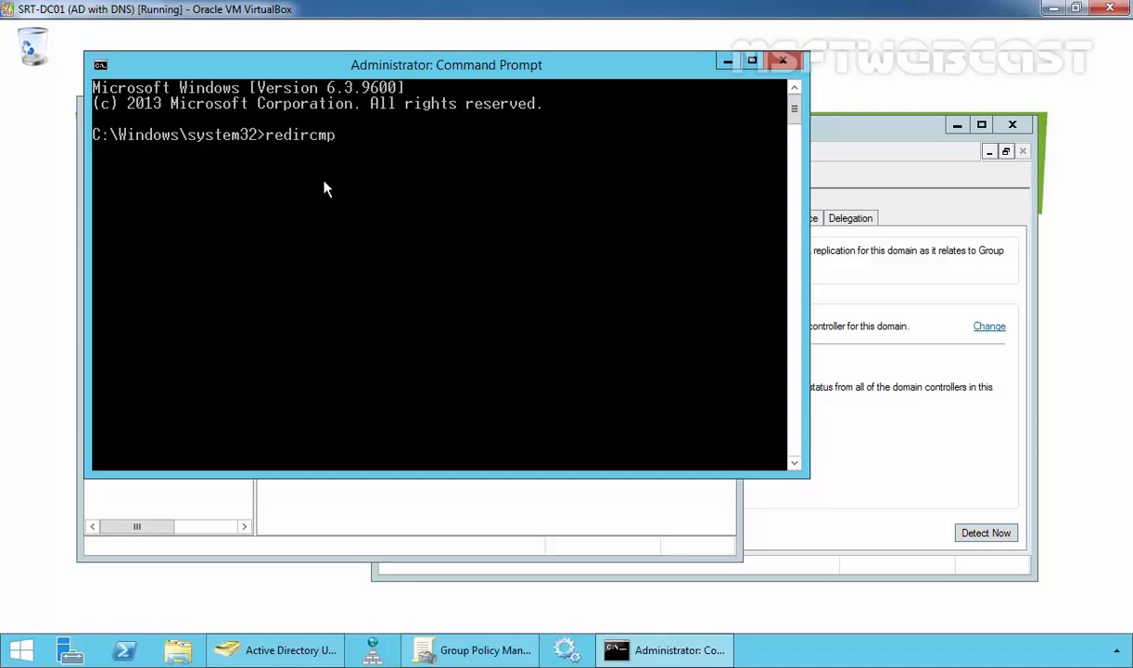
type("/?")
key("Return")
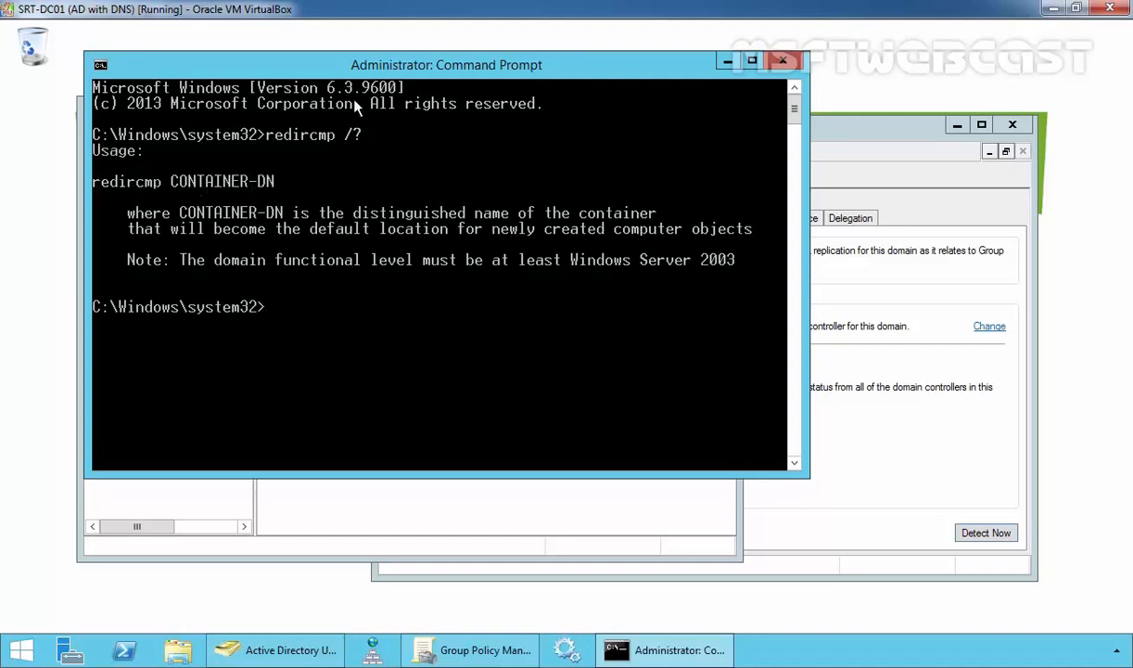
Run redircmp ou=mylab_computers,dc=mylab,dc=local, then view MYLAB_Computers in ADUC
left_click_drag(345, 72, 592, 101)
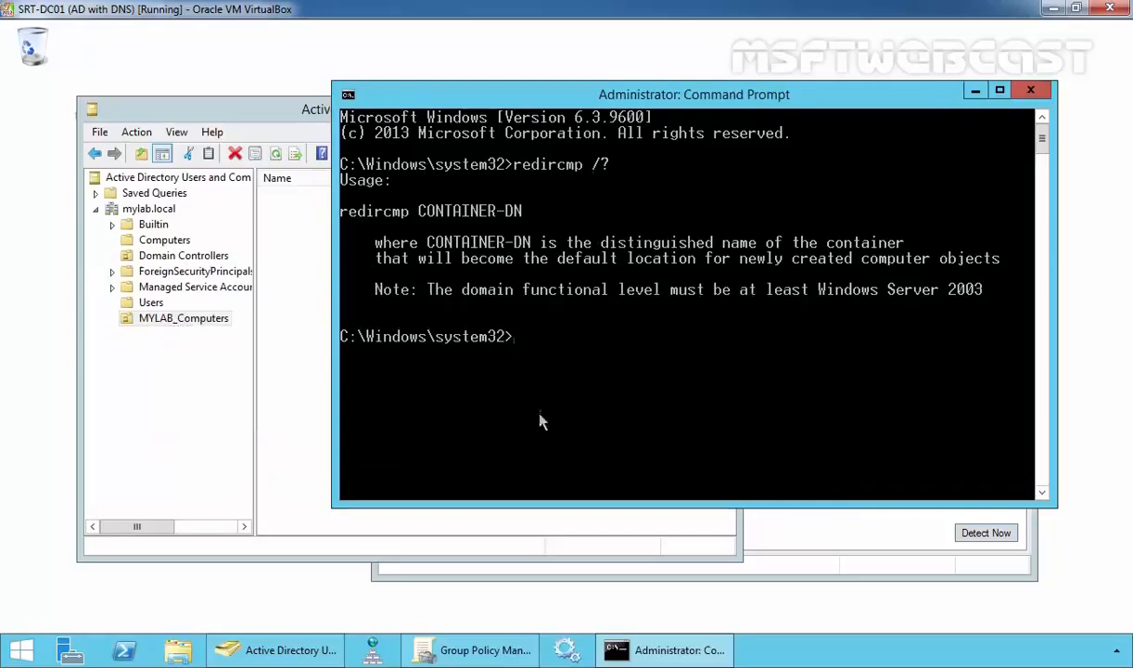
key("Up")
key("BackSpace")
key("BackSpace")
type("ou=")
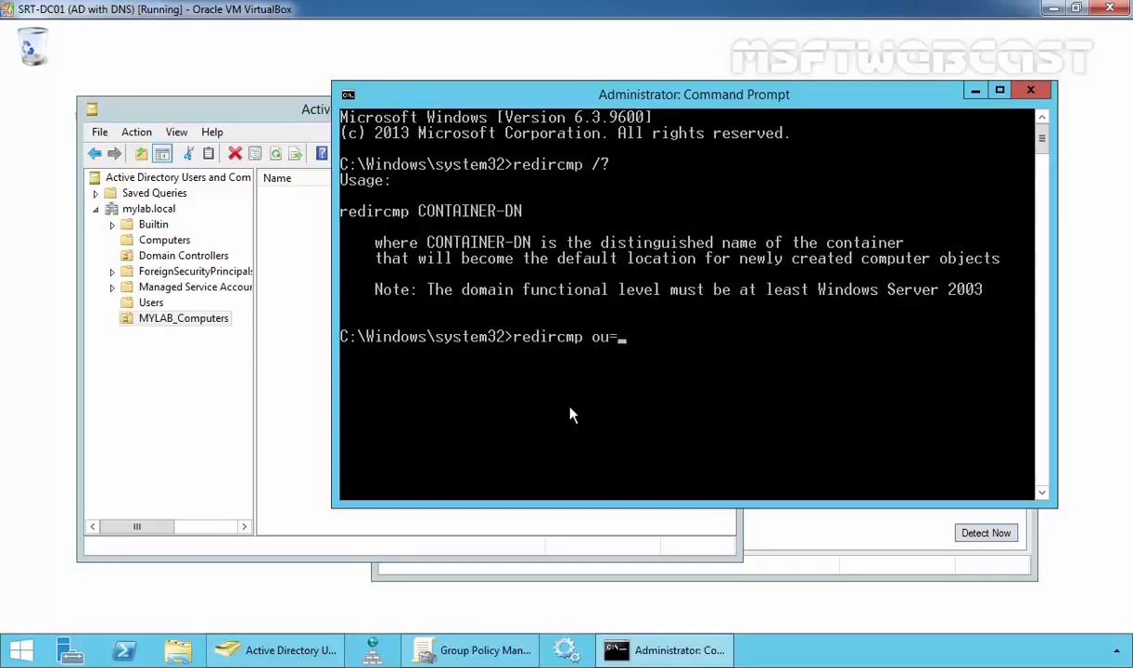
type("mylab_computers")
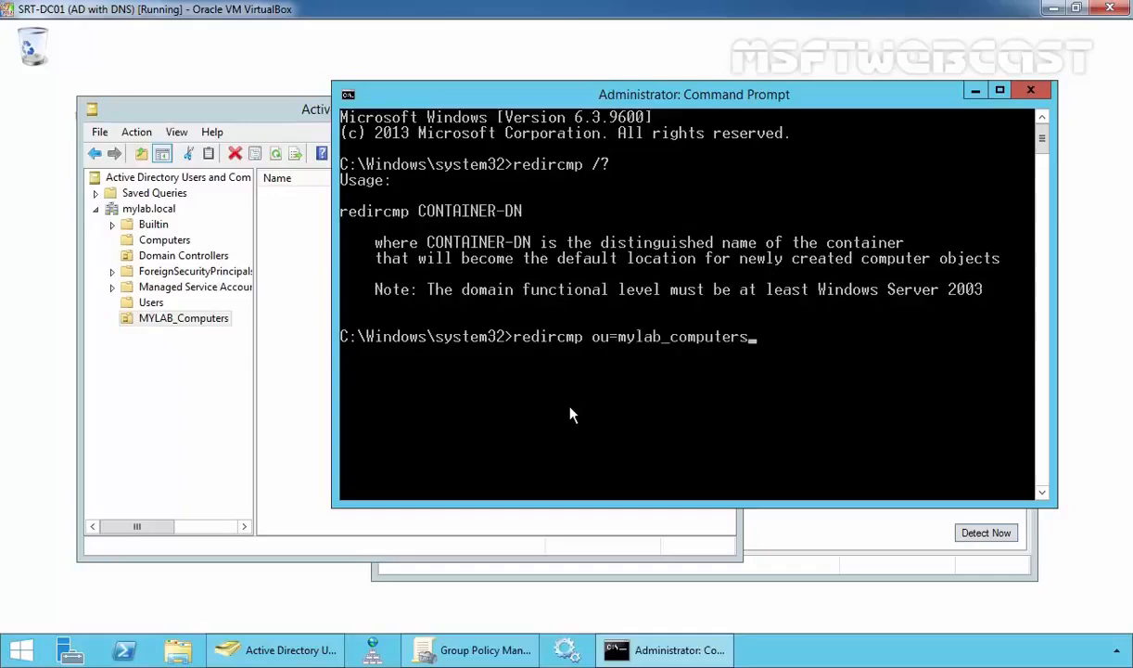
type(",dc=mylab,dc=")
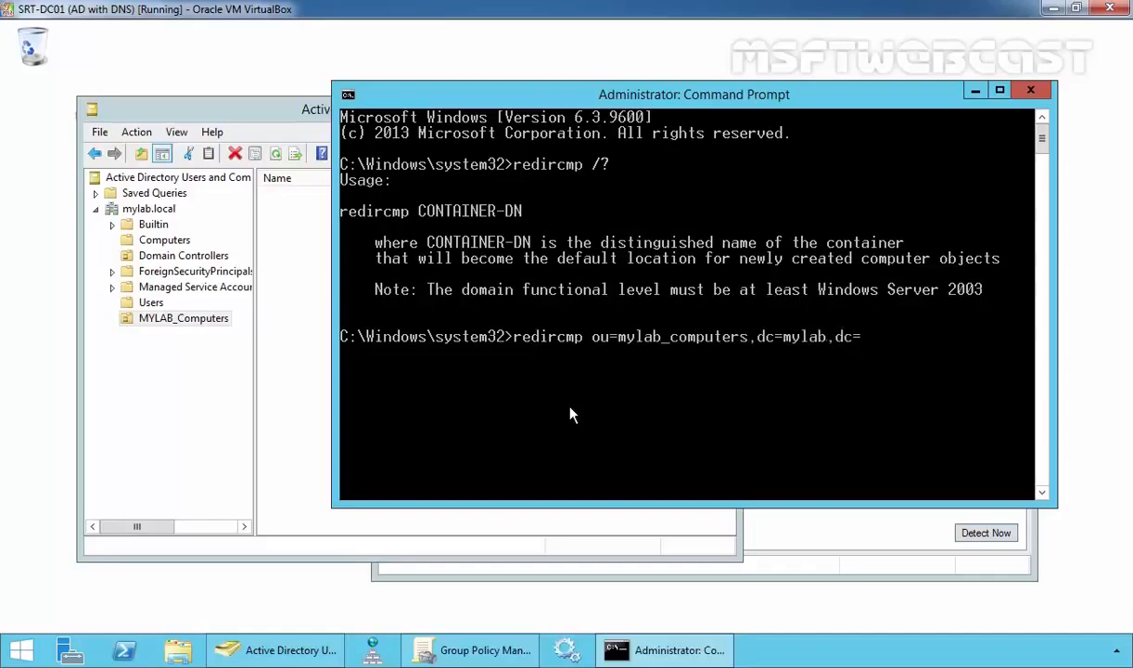
type("local")
key("Return")
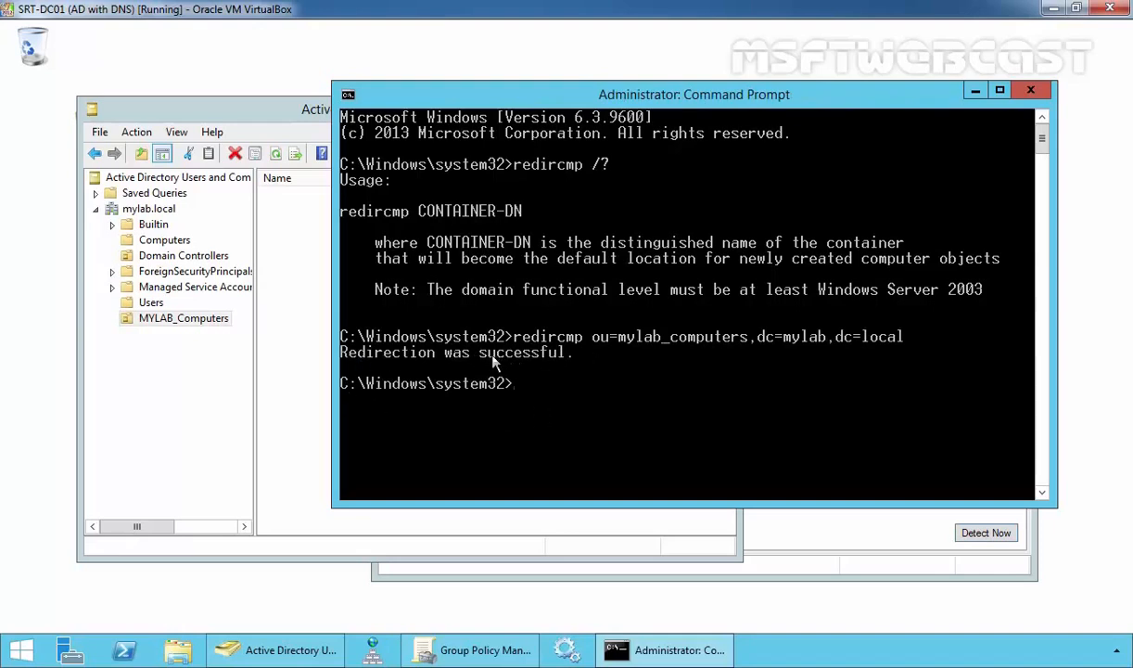
left_click(320, 329)
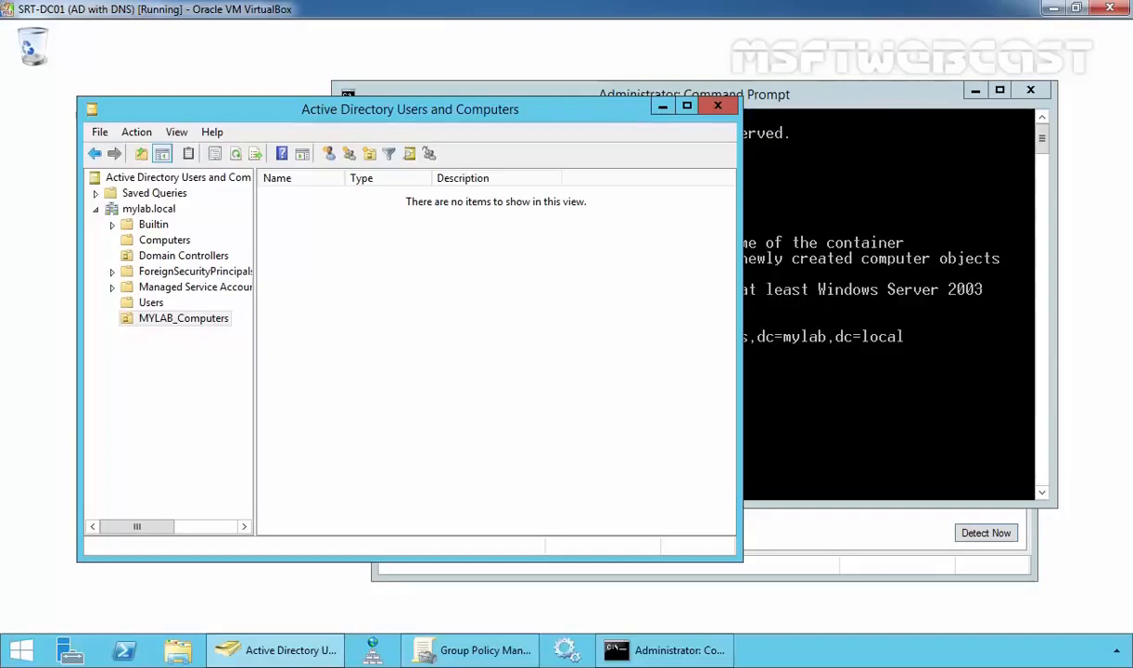
left_click(190, 319)
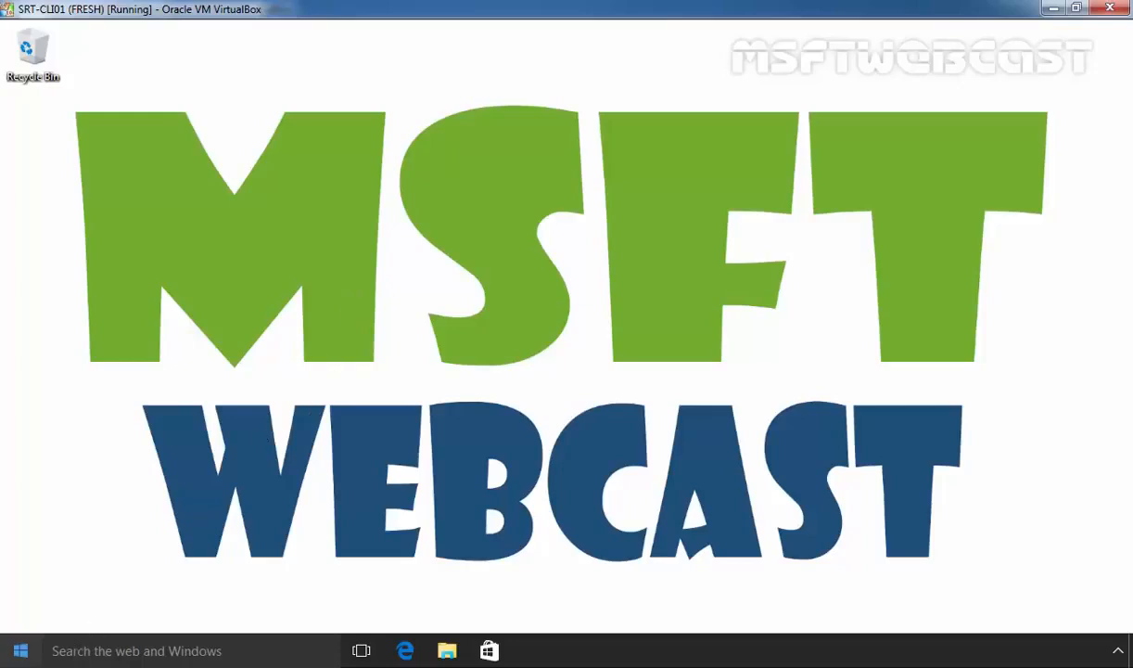
Open the computer name and domain change dialog from System settings
right_click(30, 656)
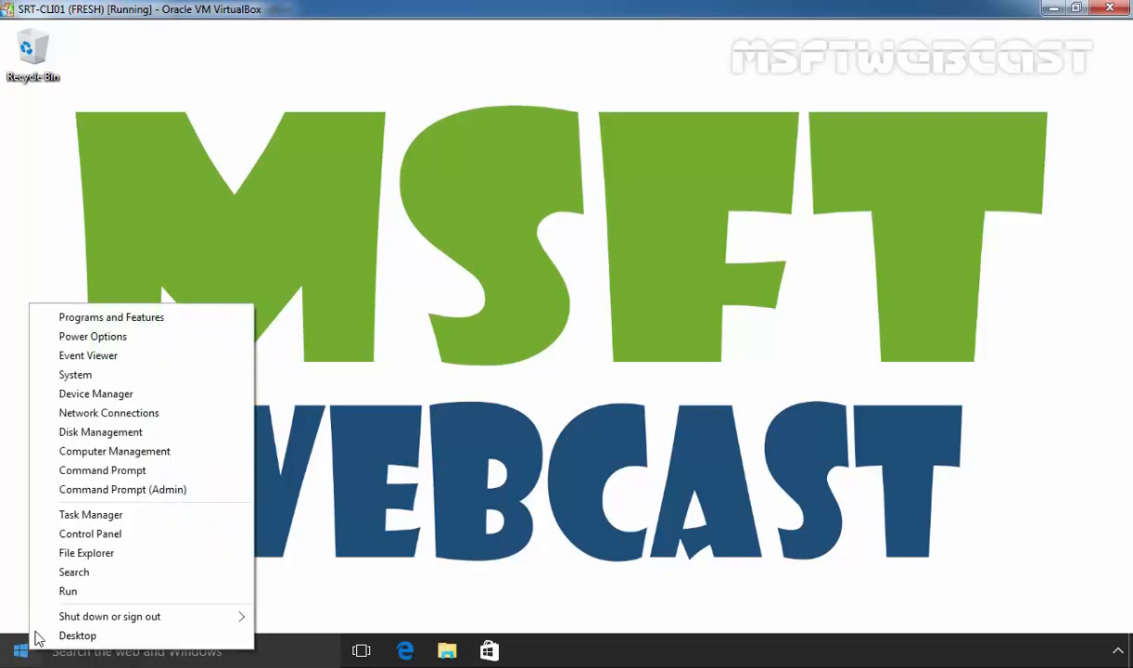
left_click(75, 375)
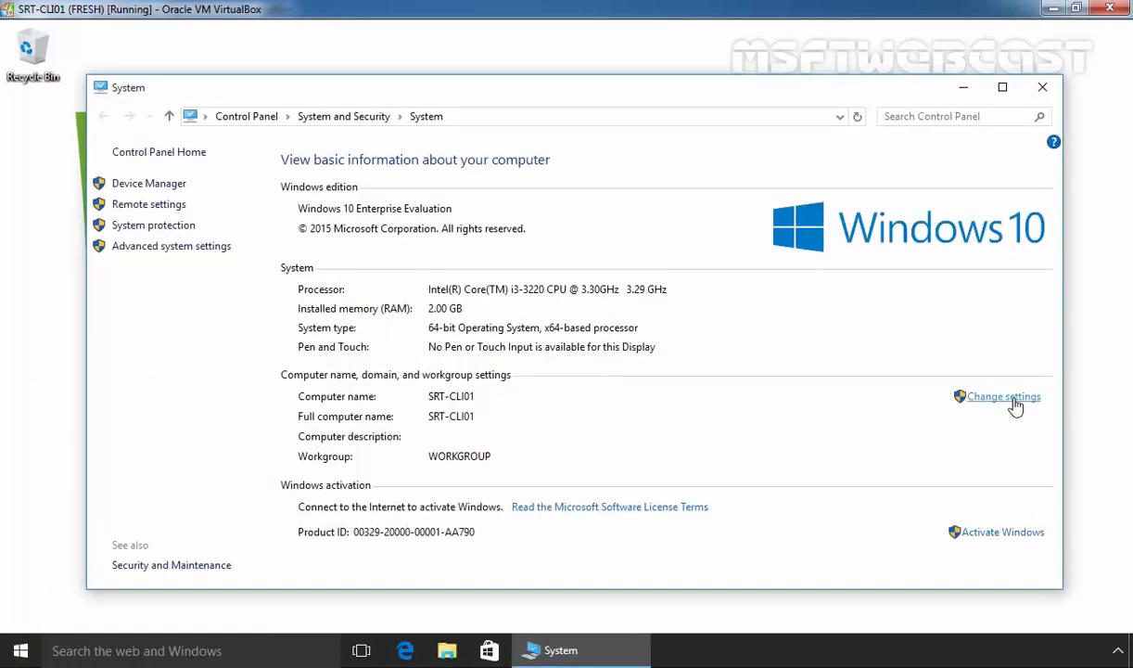
left_click(1004, 396)
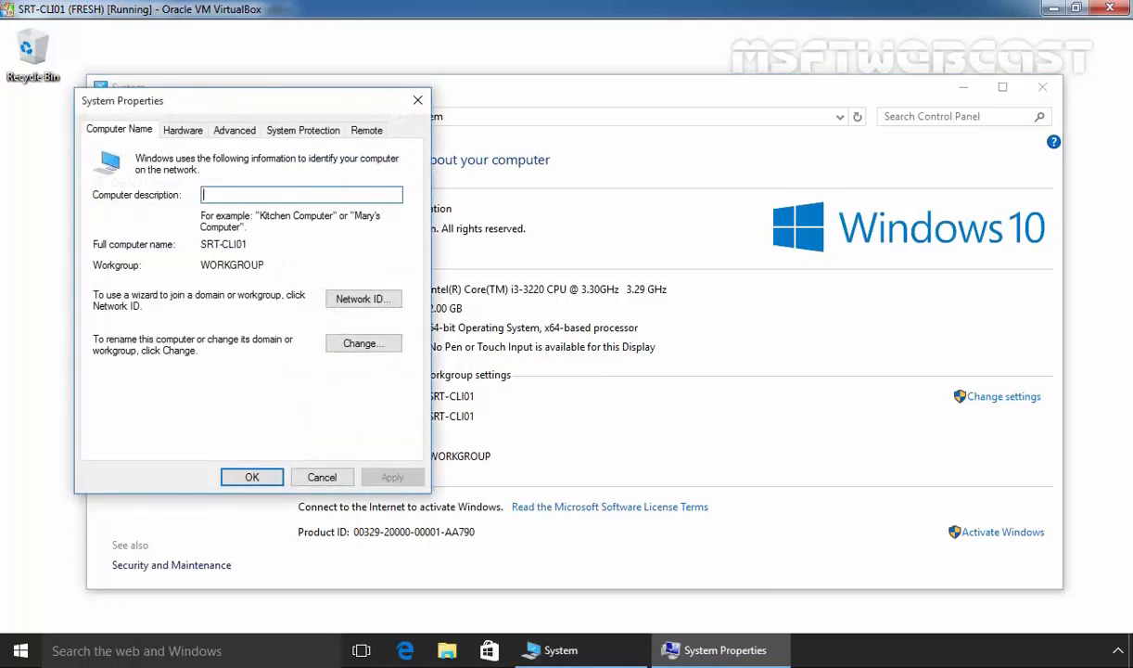
left_click(359, 344)
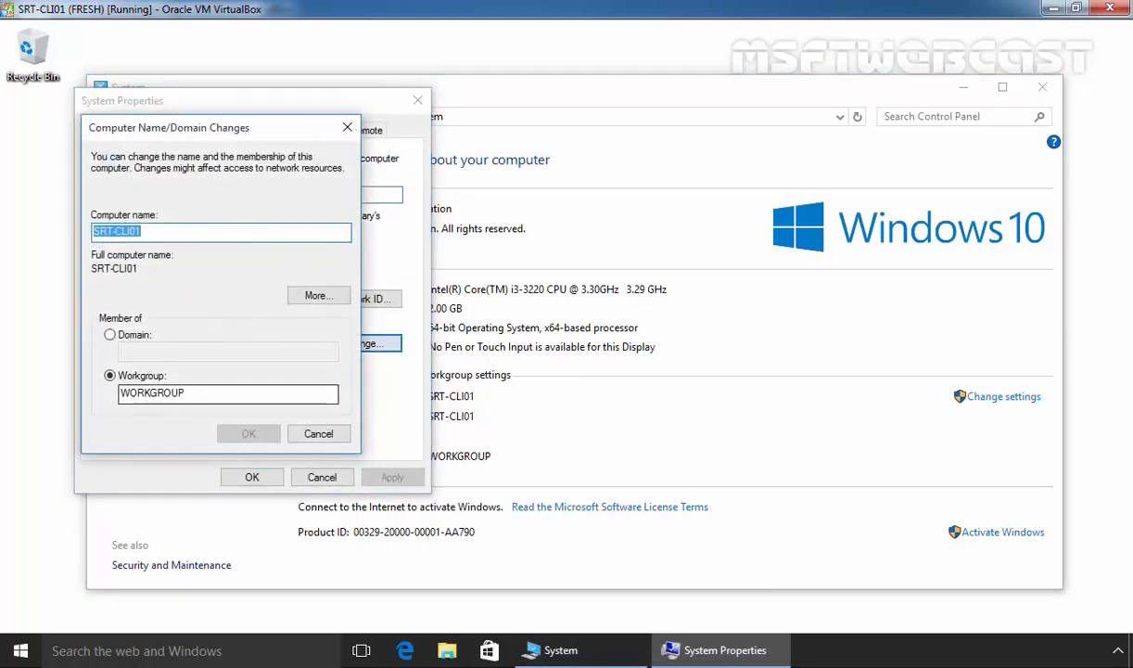
Join SRT-CLI01 to the mylab.local domain using the domain administrator's username and password
left_click(109, 334)
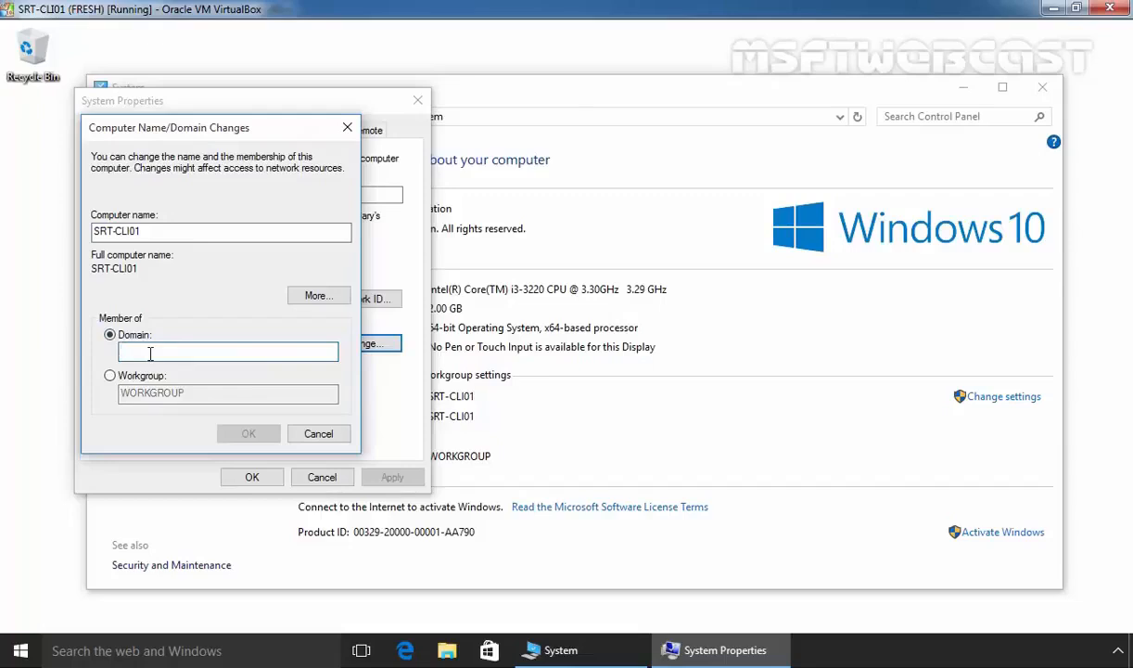
type("mylab")
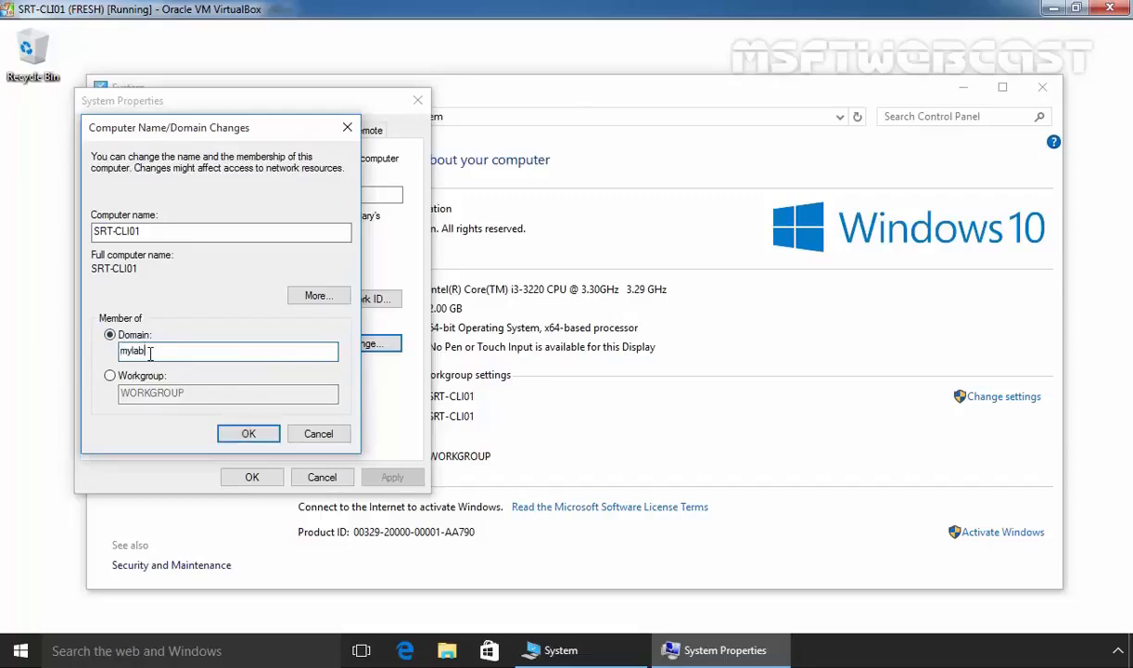
type(".local")
key("Return")
type("administr")
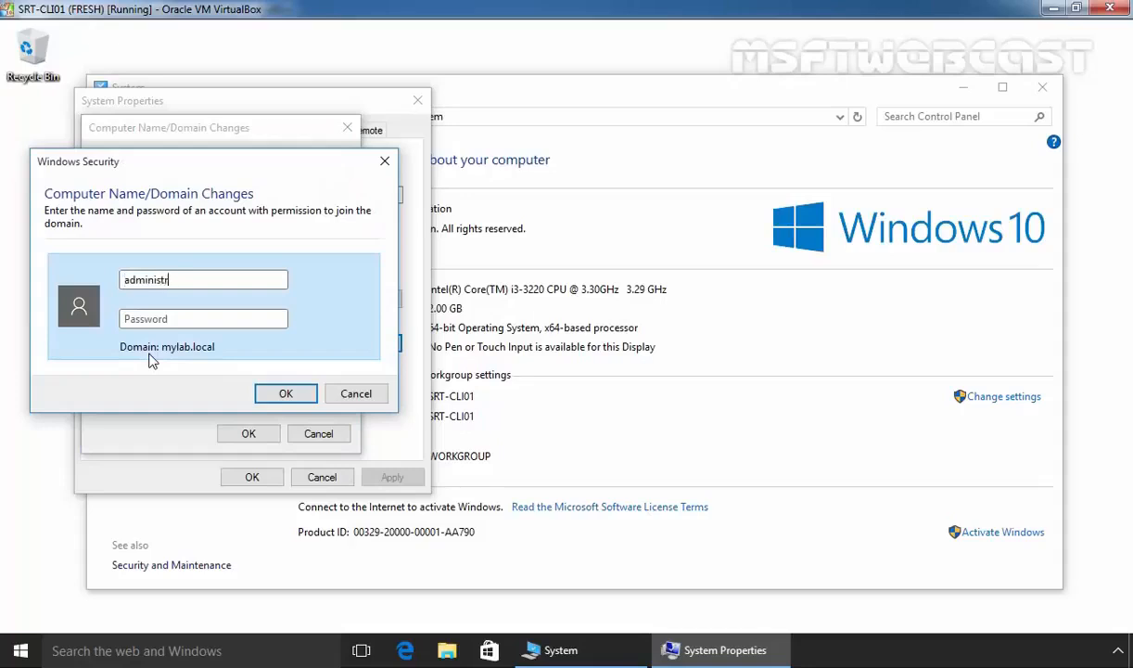
type("ator")
key("Tab")
type("P@ssw0rd")
key("Return")
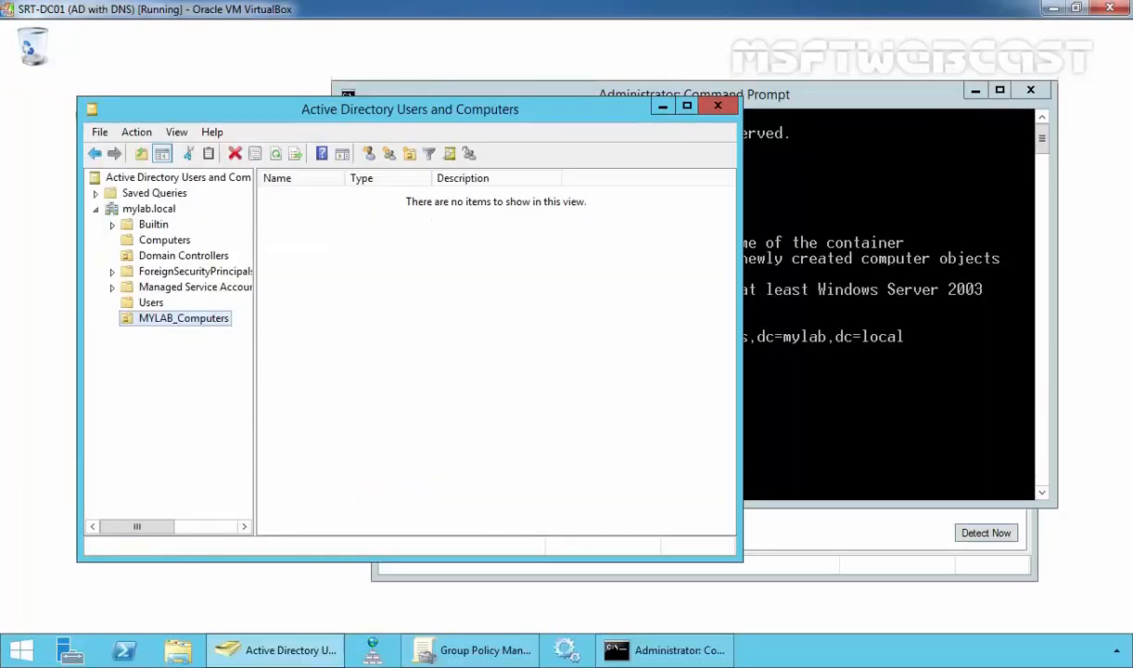
Refresh MYLAB_Computers to show SRT-CLI01, then confirm the Computers container is empty
right_click(376, 248)
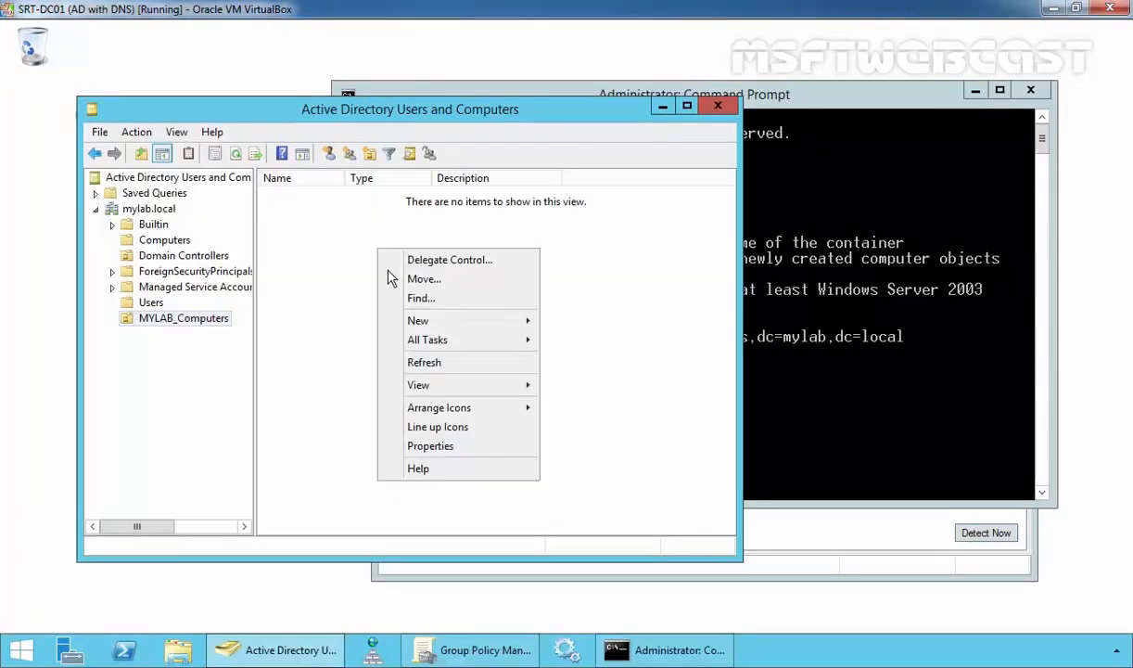
left_click(403, 360)
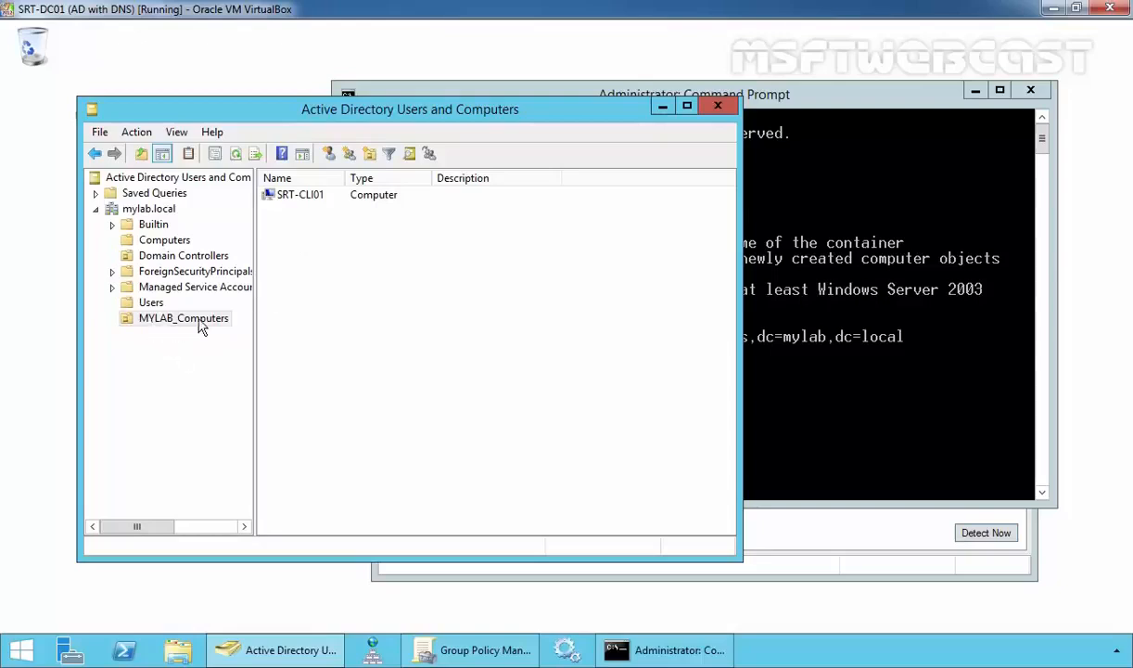
left_click(162, 241)
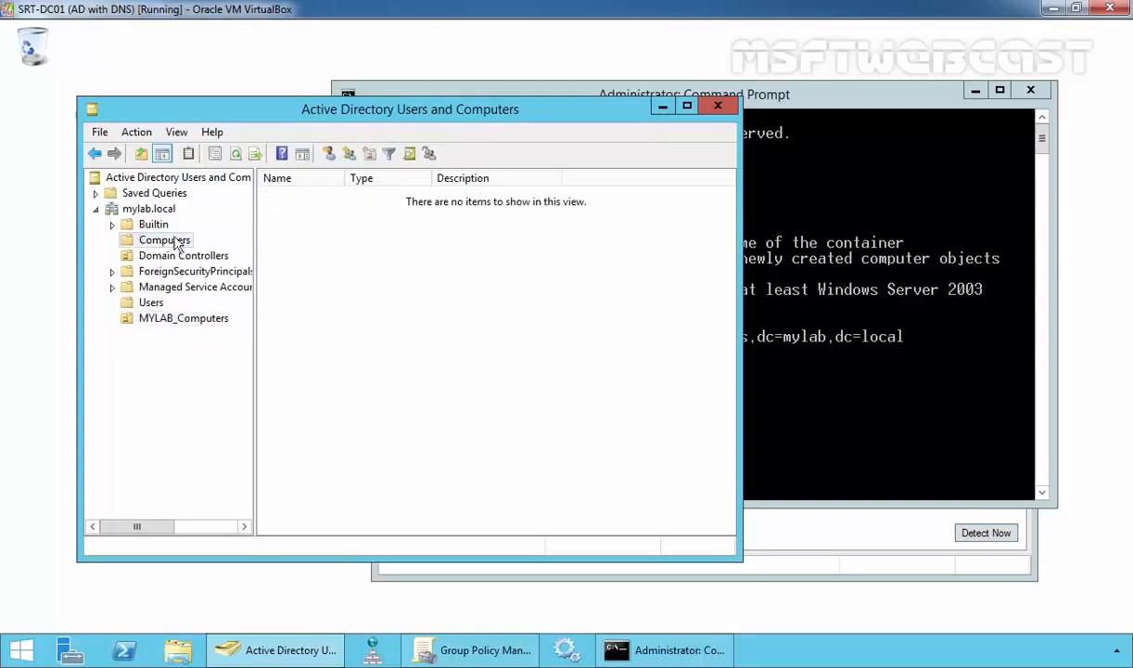